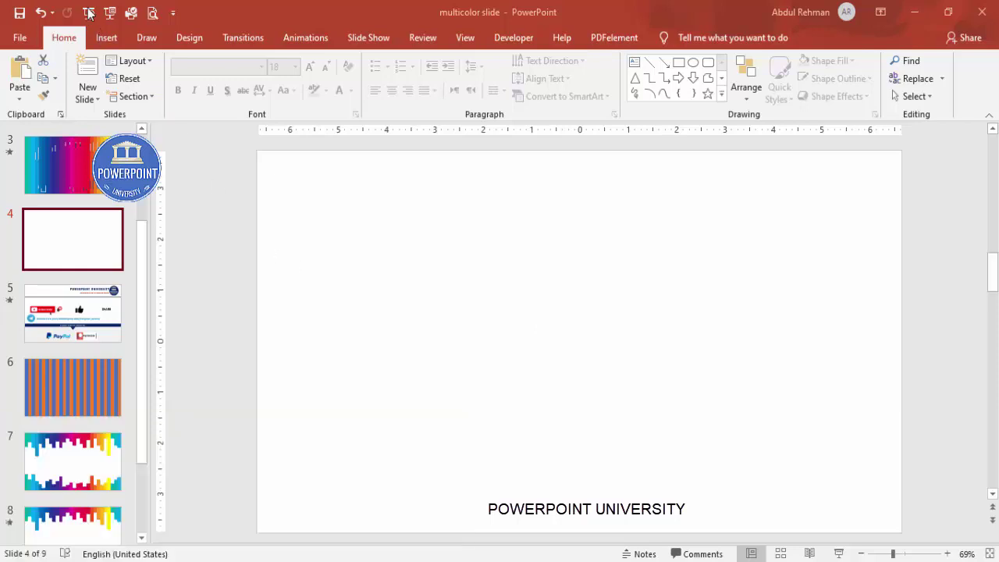
Draw a tall rectangle down the slide's left edge.
left_click(106, 39)
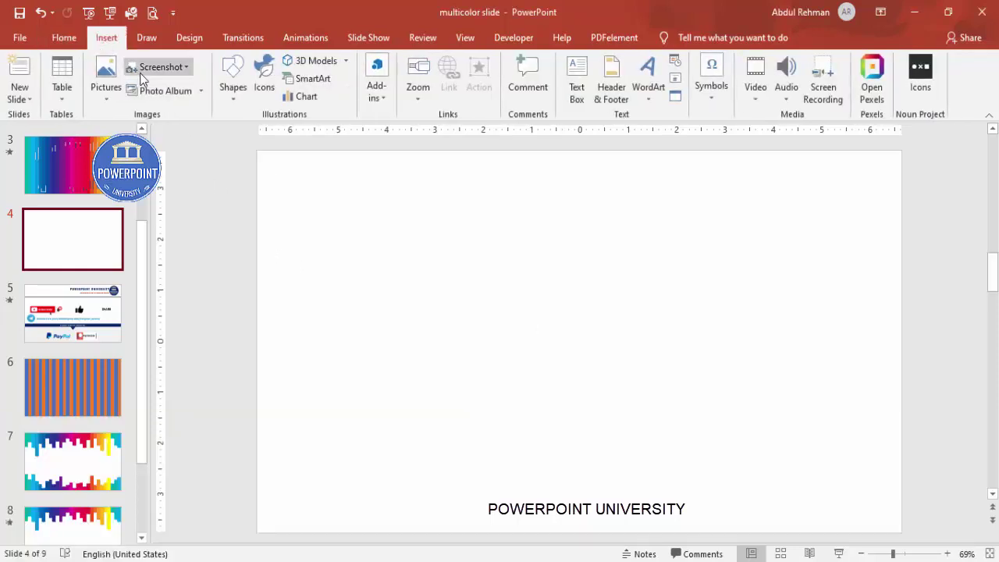
left_click(232, 86)
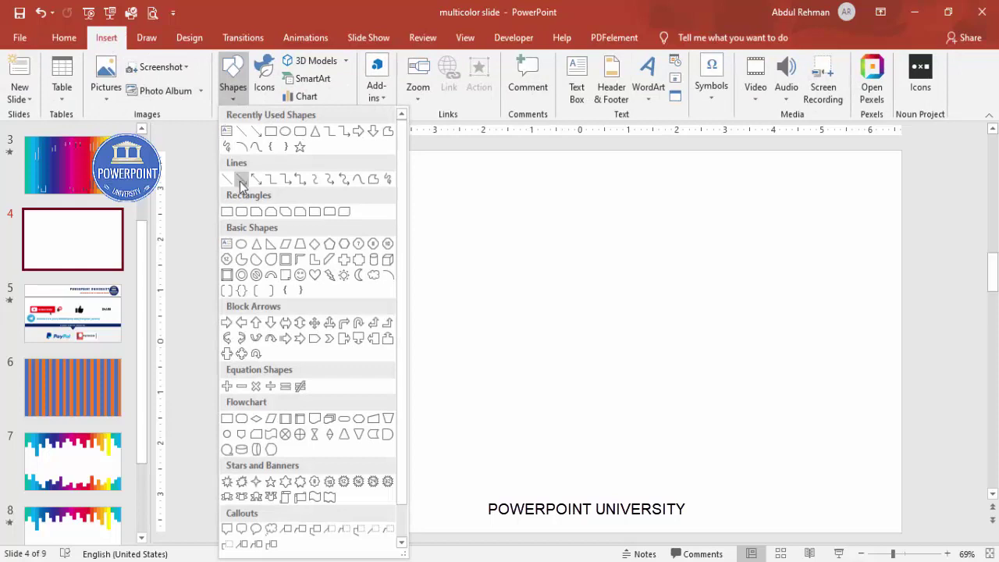
left_click(227, 211)
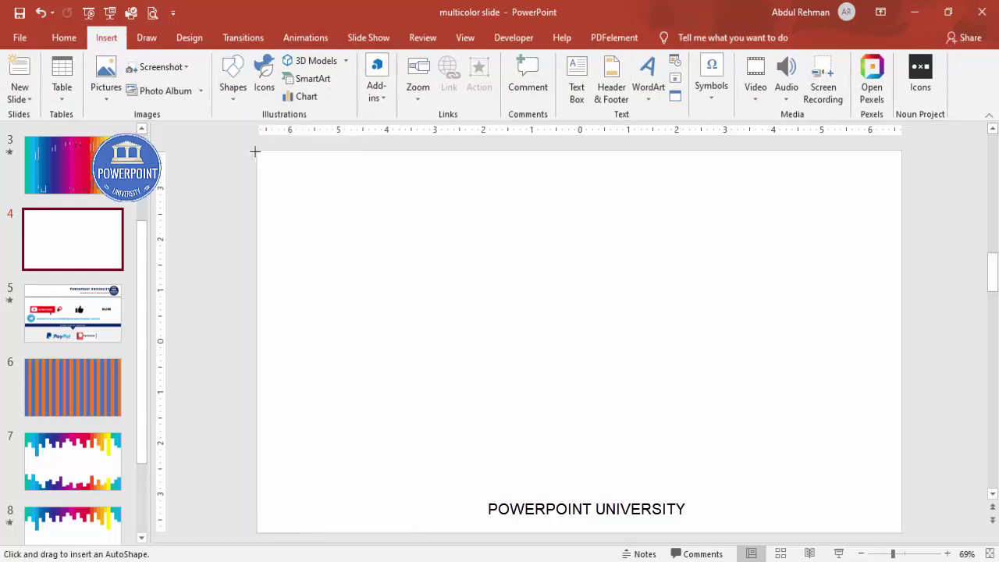
left_click_drag(257, 149, 288, 533)
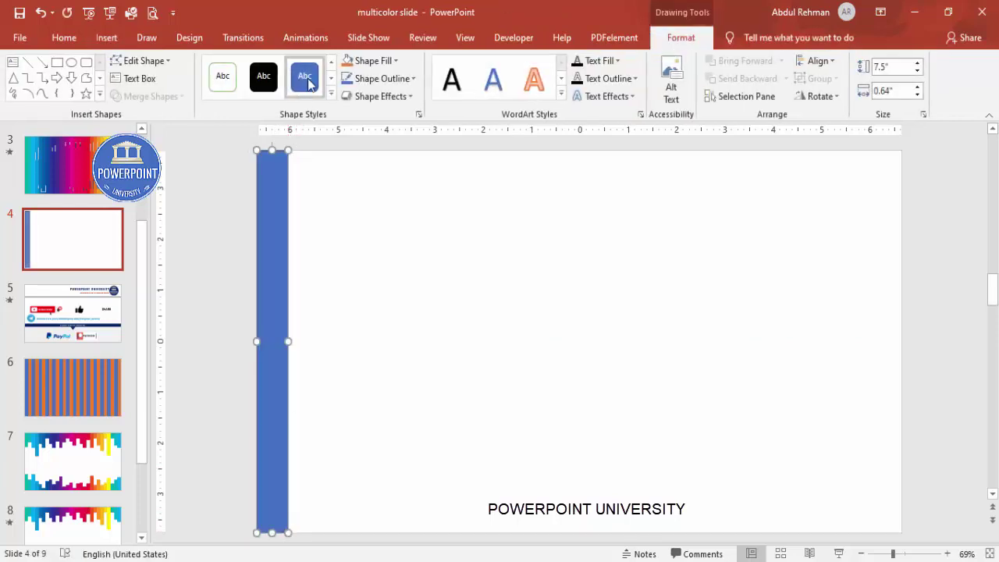
Remove the rectangle's outline and set its width to 0.48".
left_click(381, 78)
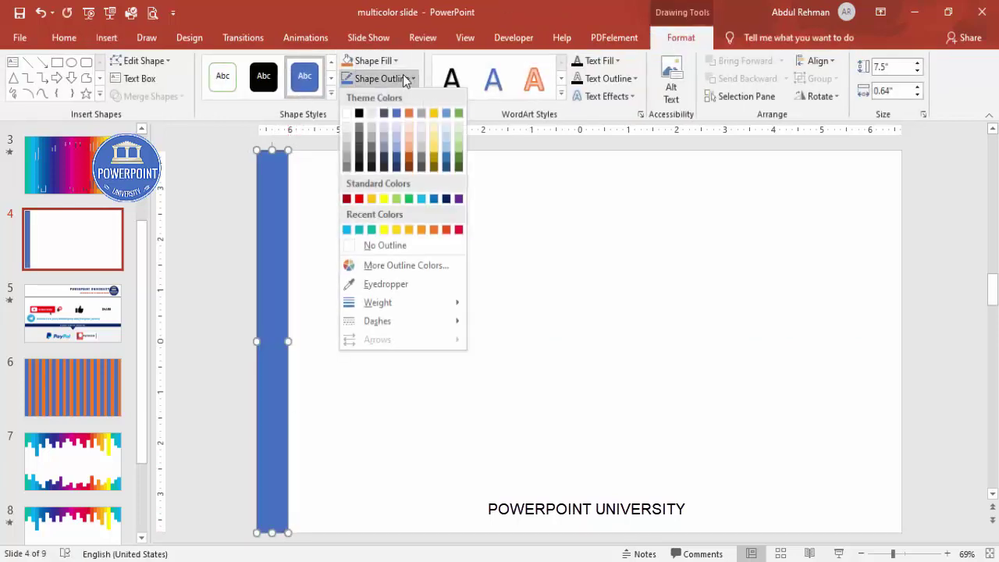
left_click(391, 248)
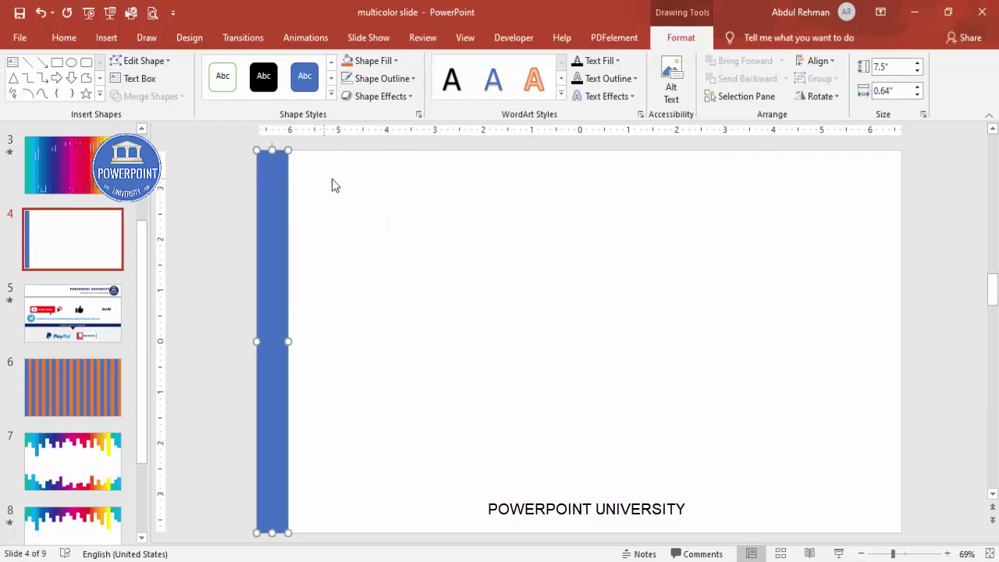
left_click(904, 93)
key("BackSpace")
type(".48")
key("Return")
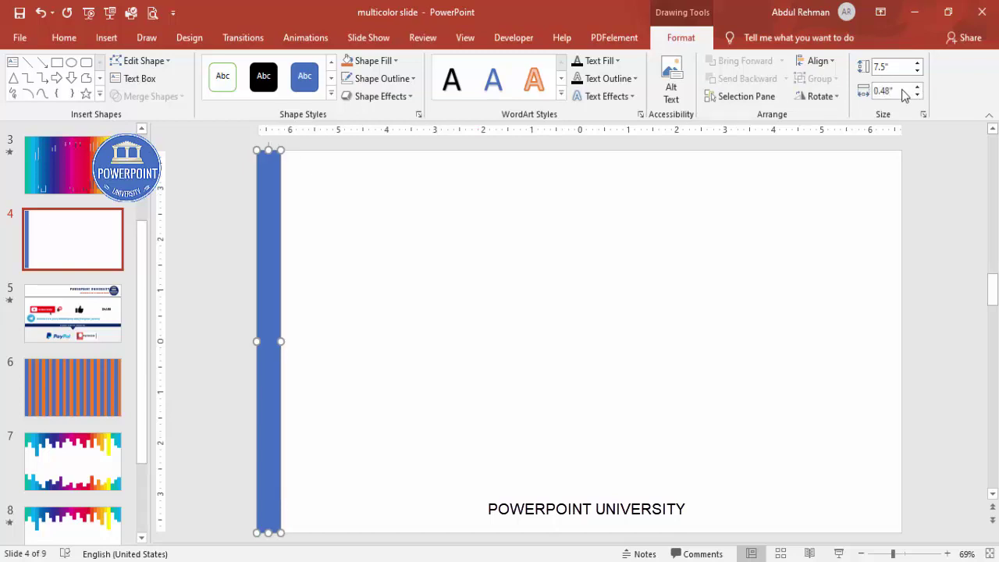
left_click(371, 299)
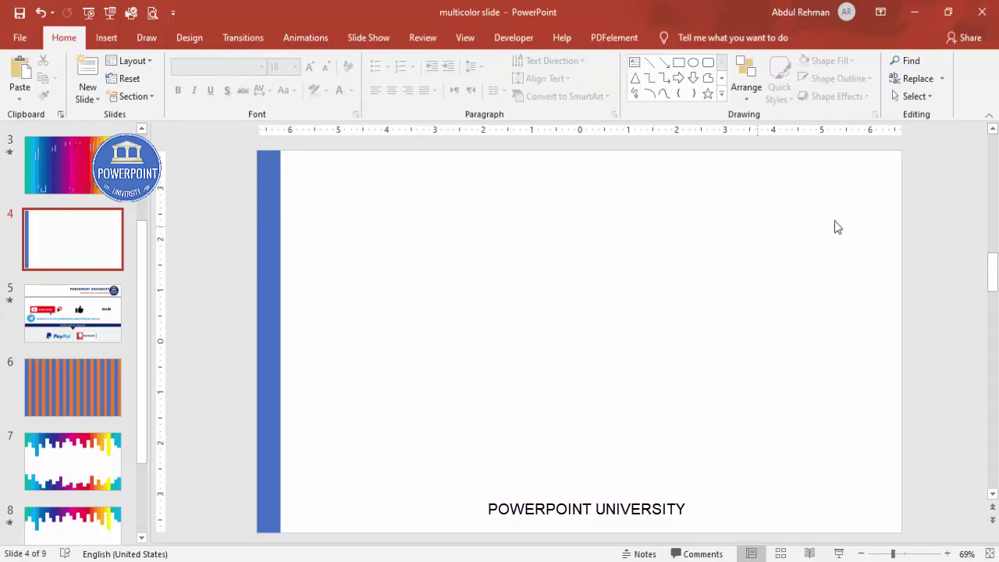
Ctrl+drag copies of the blue strip rightward until the strips span the slide width.
left_click(270, 211)
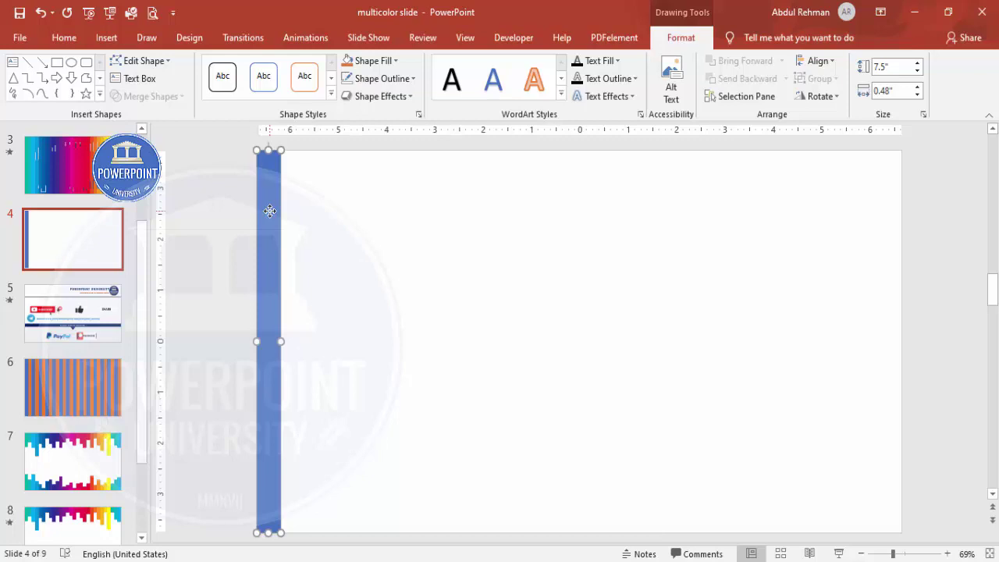
left_click_drag(270, 214, 315, 225)
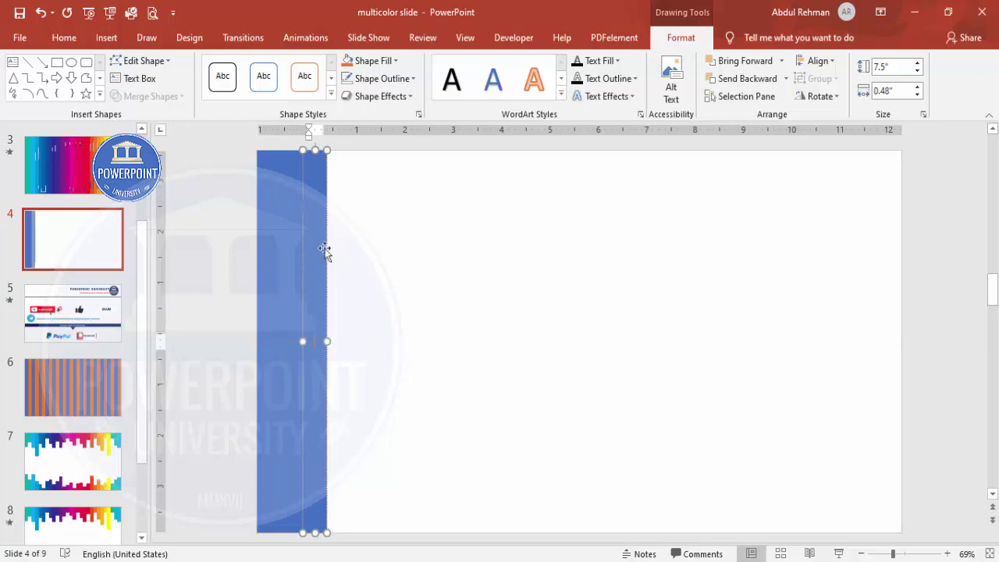
left_click_drag(331, 300, 896, 302)
Move the leftmost strip flush to the slide's left edge and fill it yellow.
left_click(922, 326)
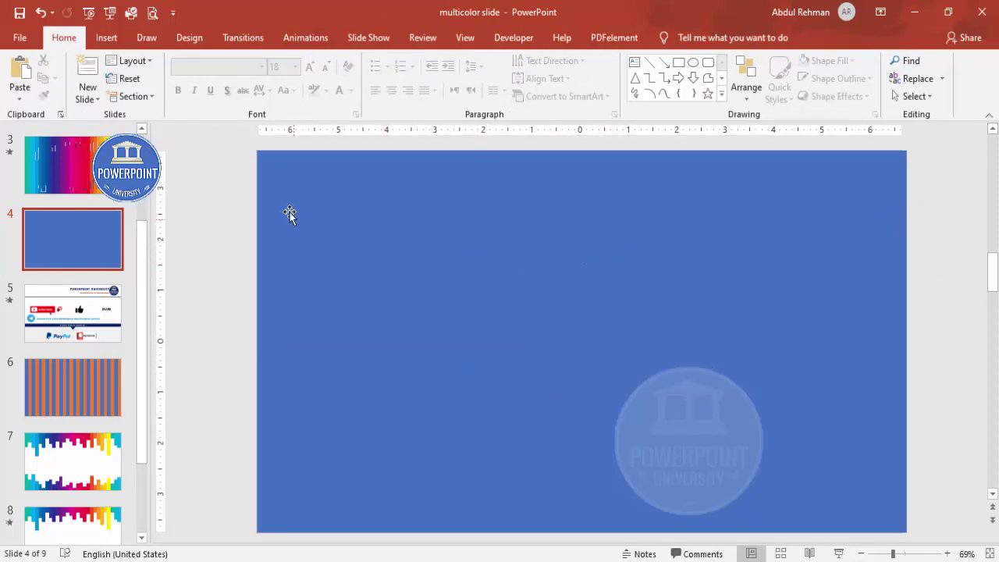
double_click(284, 170)
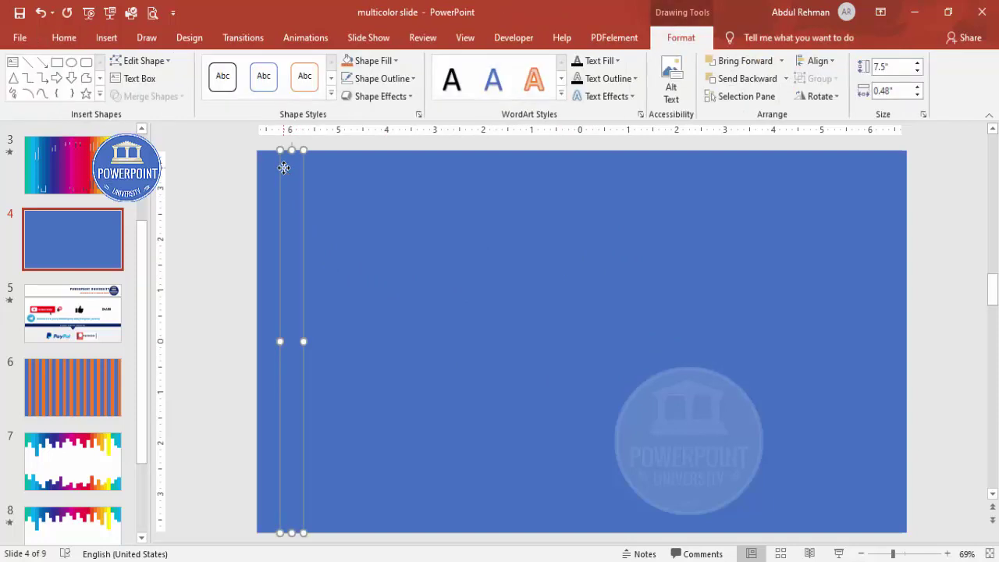
left_click_drag(264, 178, 264, 175)
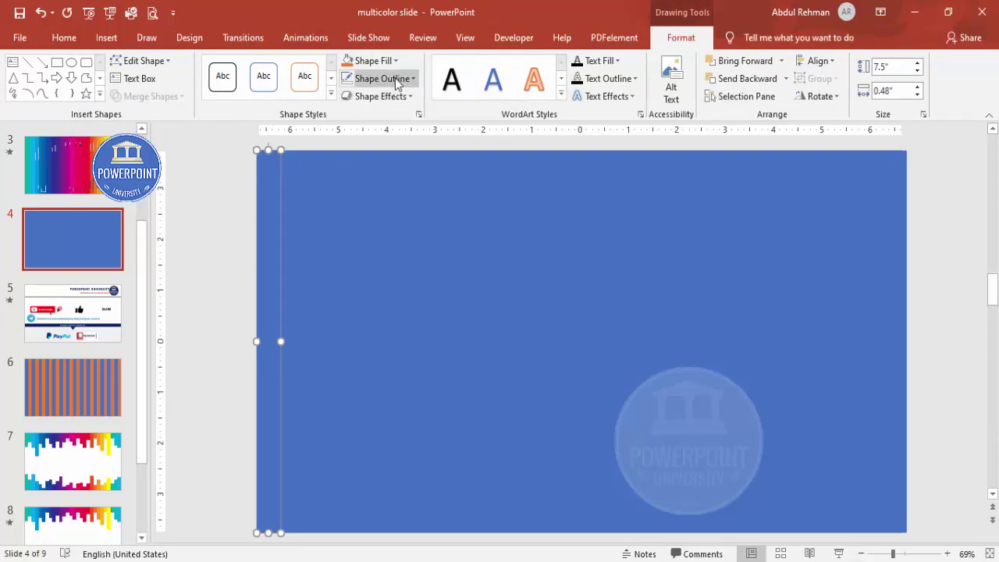
right_click(270, 204)
left_click(346, 532)
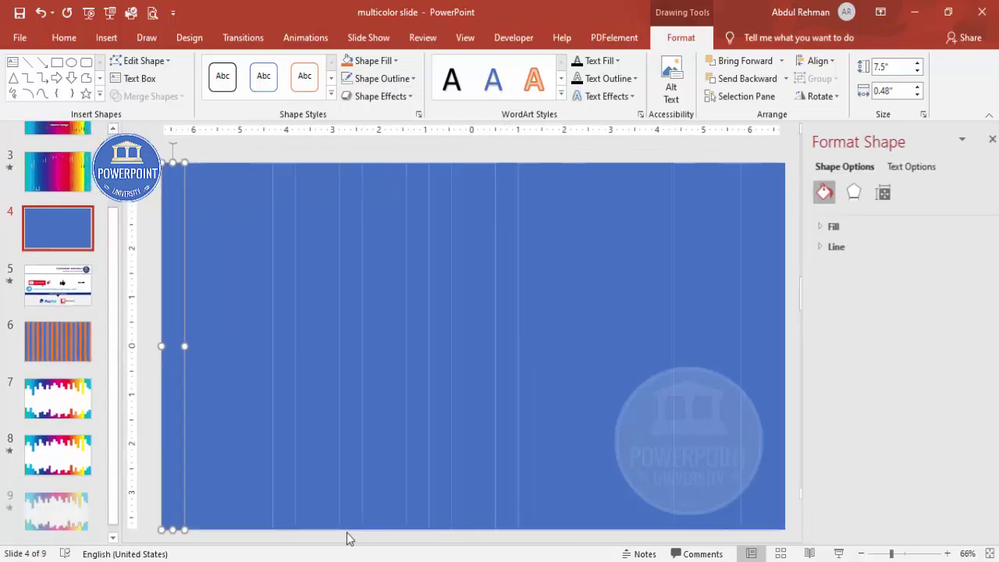
left_click(822, 227)
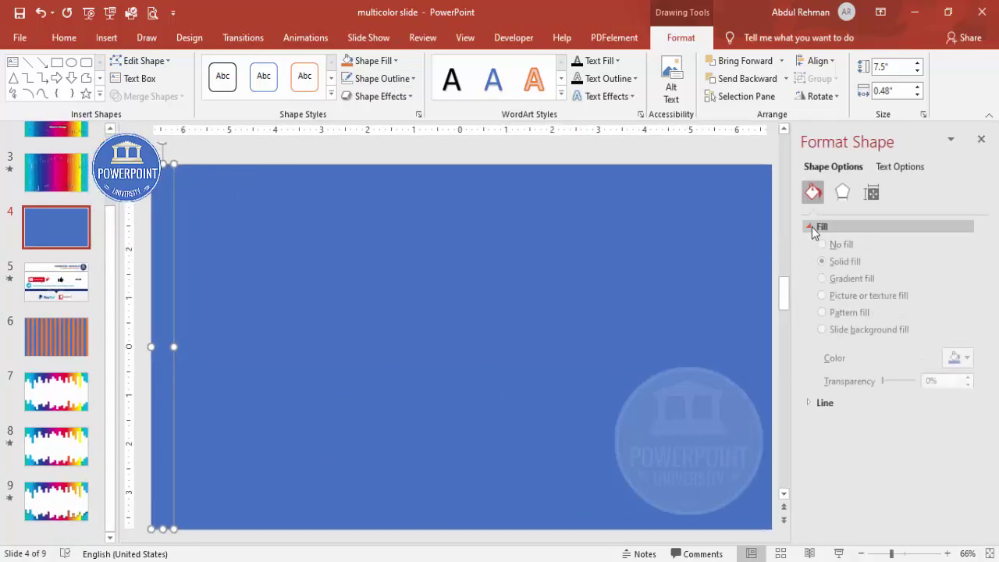
left_click(962, 361)
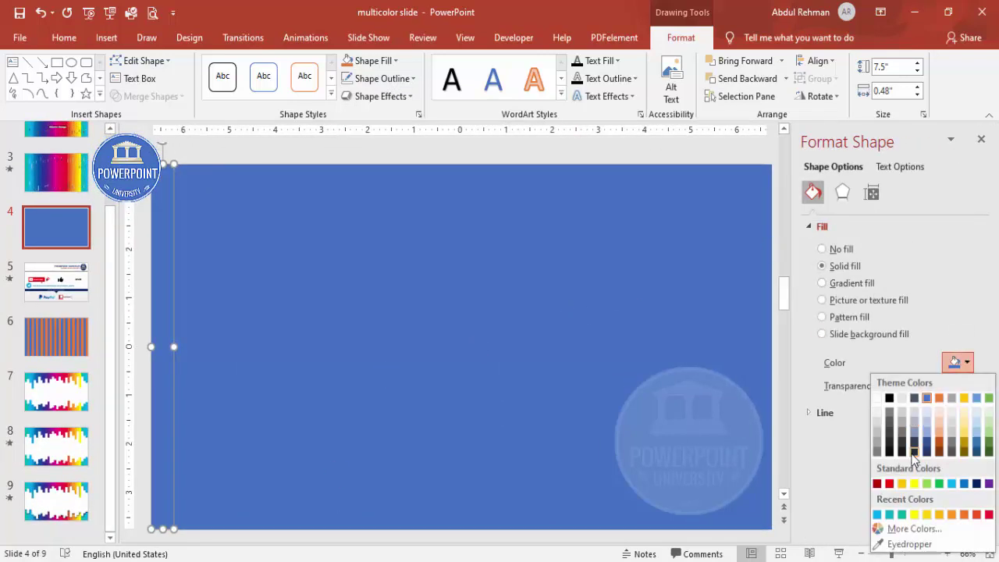
left_click(914, 515)
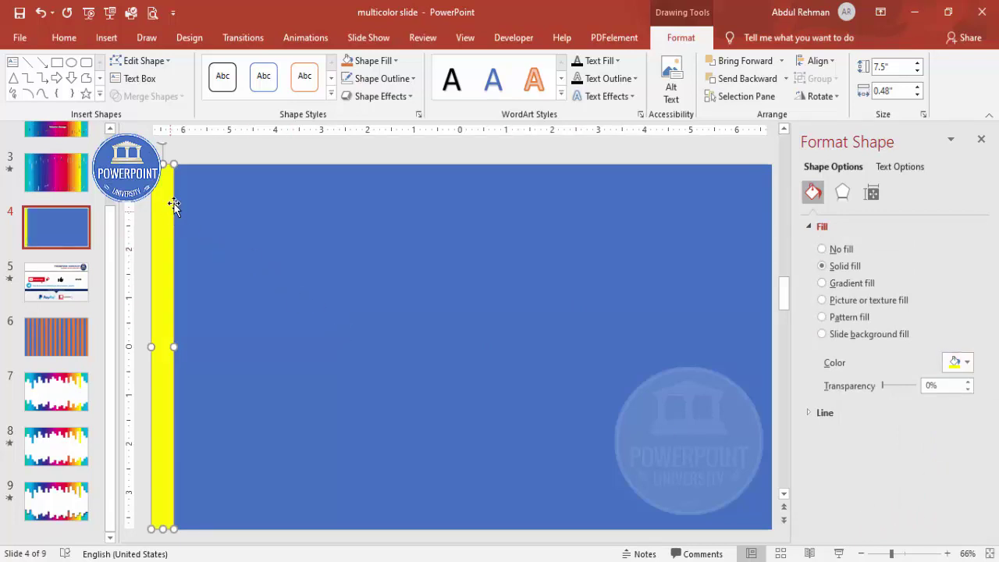
Fill the second, third and fourth strips orange, dark orange and red.
left_click_drag(167, 206, 184, 198)
left_click(963, 362)
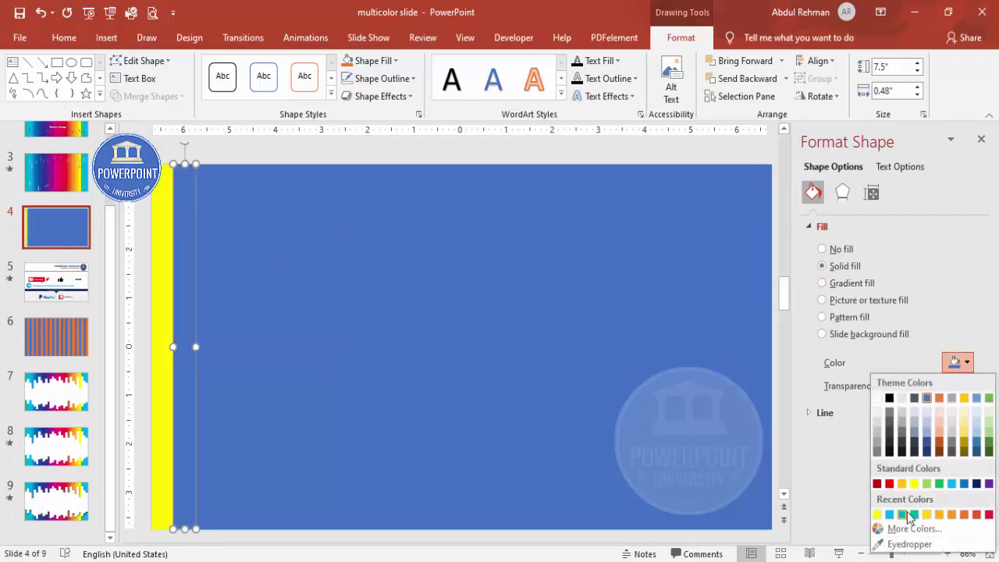
left_click(939, 514)
left_click_drag(188, 249, 209, 246)
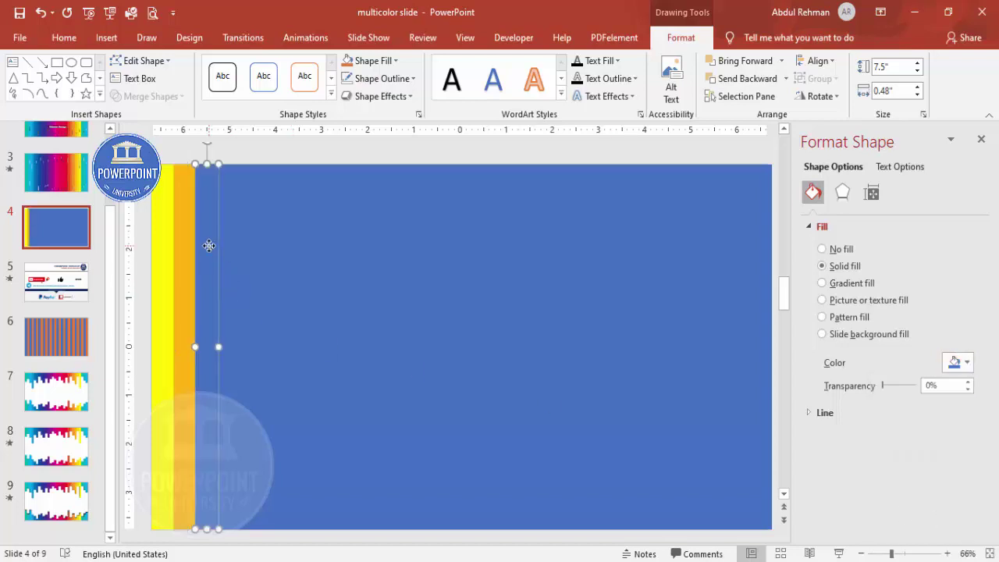
left_click(959, 362)
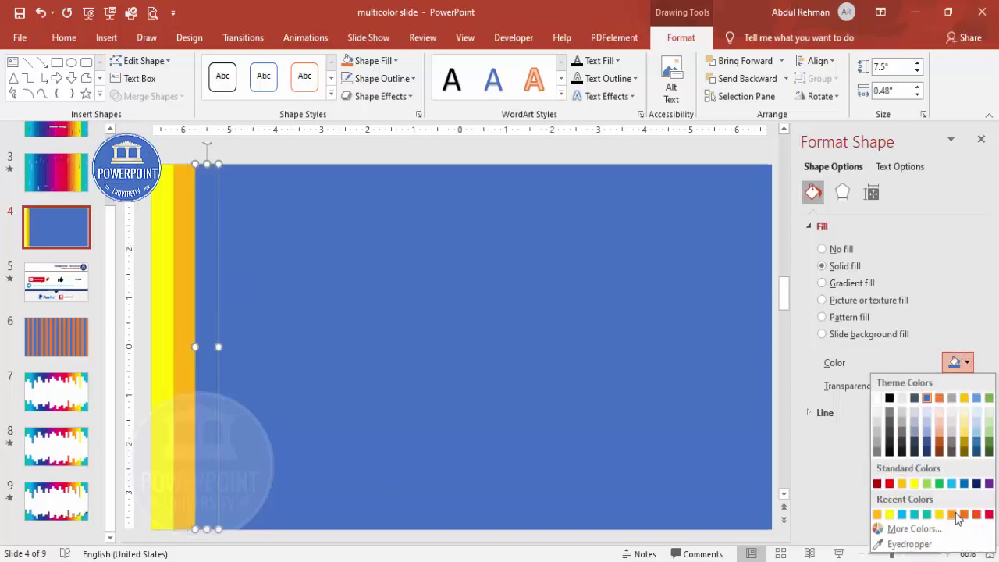
left_click(965, 514)
left_click(229, 247)
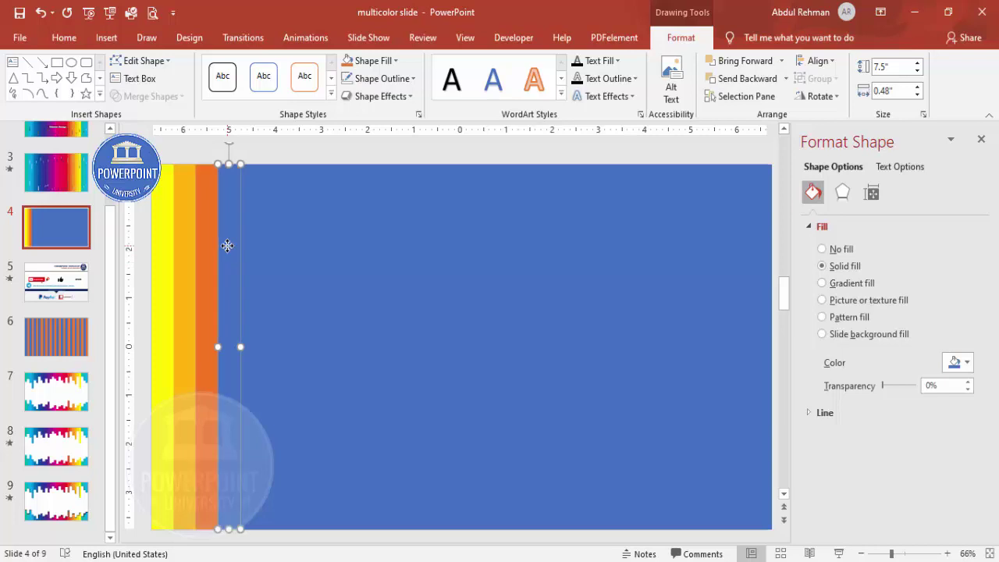
left_click(959, 363)
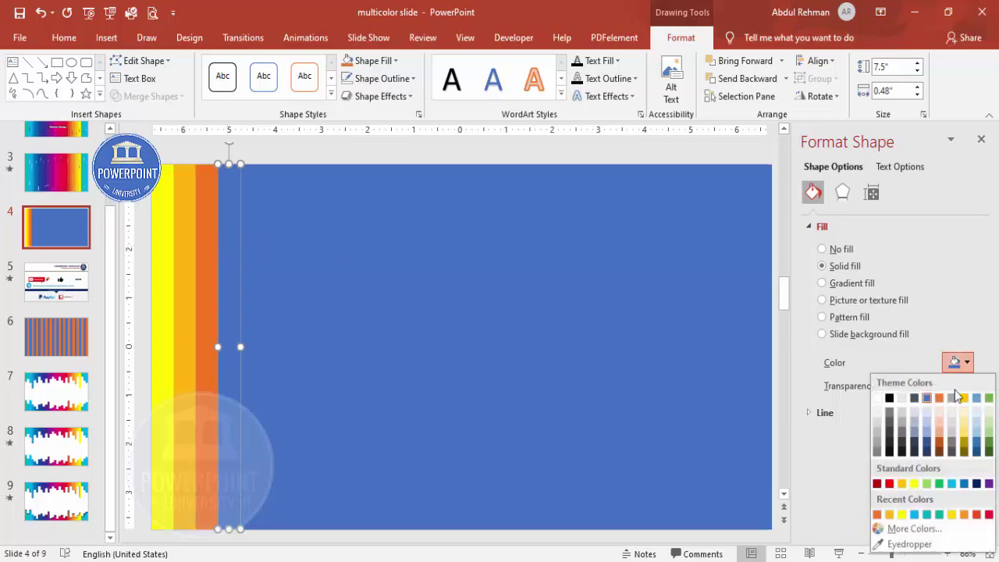
left_click(990, 517)
Fill the fifth, sixth and seventh strips light blue, teal and green.
left_click(252, 247)
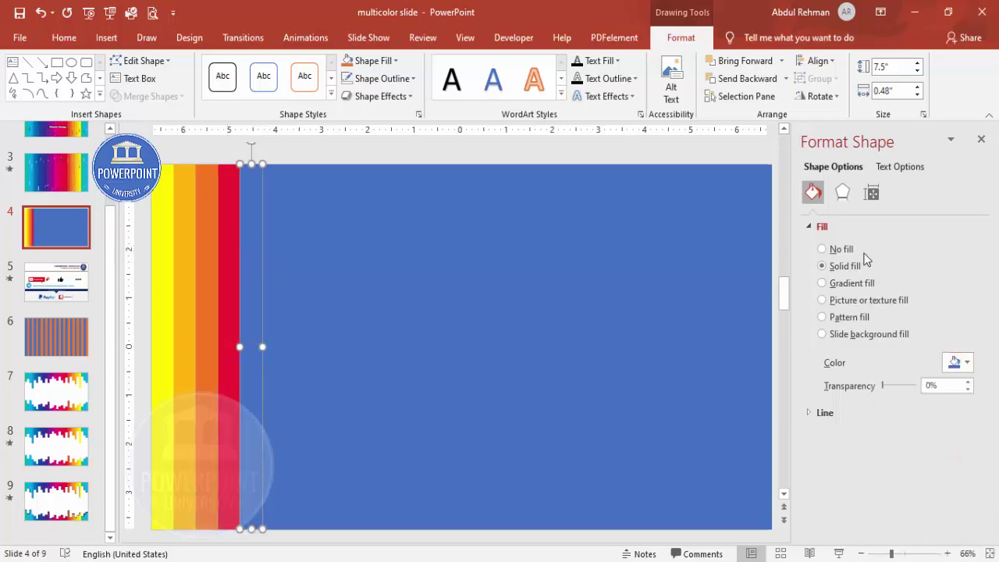
left_click(953, 364)
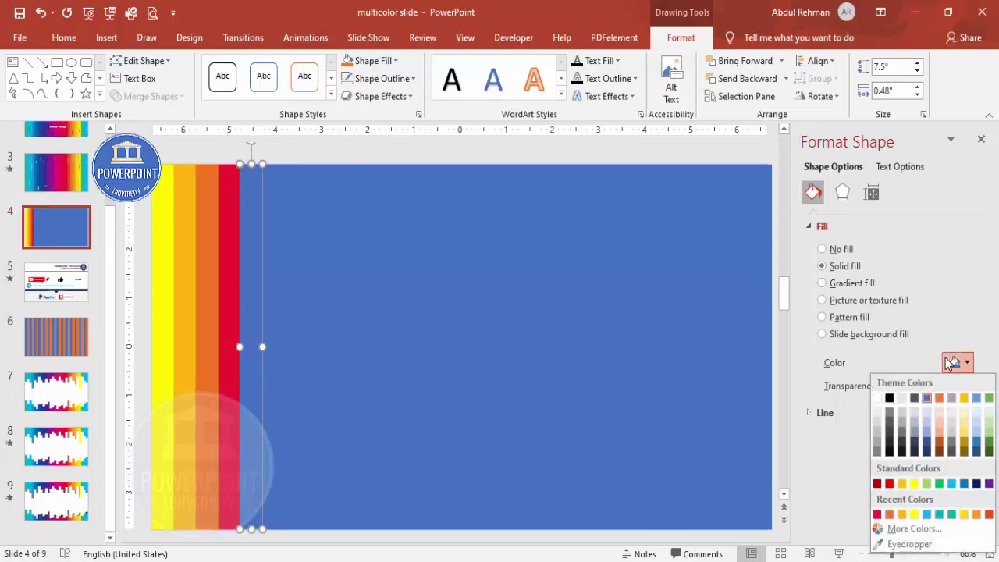
left_click(927, 515)
left_click(268, 204)
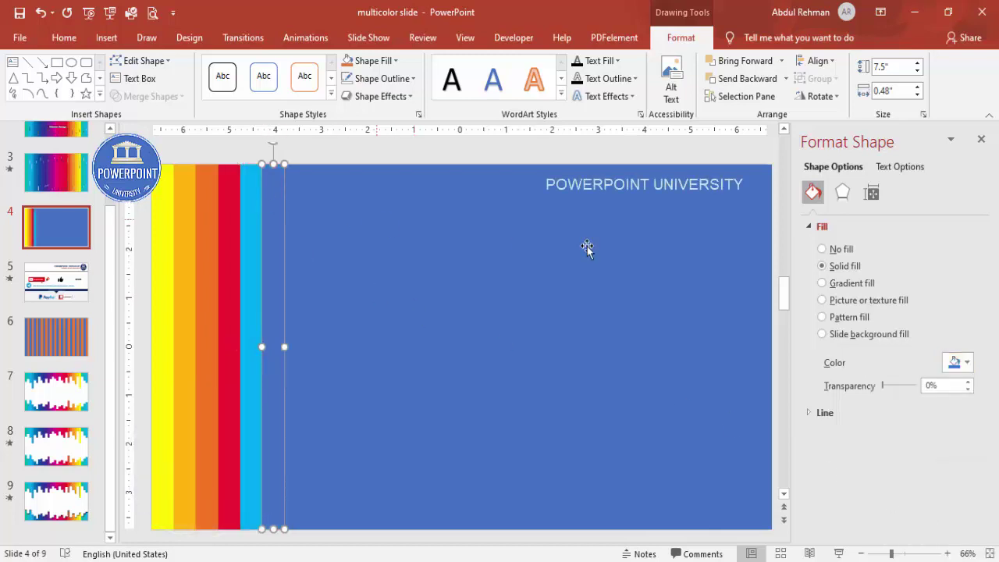
left_click(954, 363)
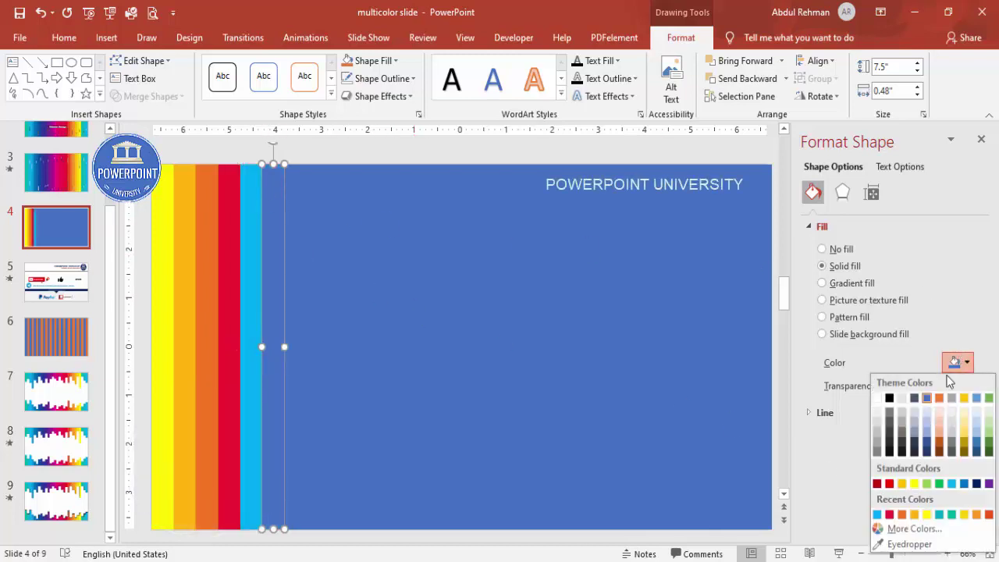
left_click(940, 515)
left_click(293, 305)
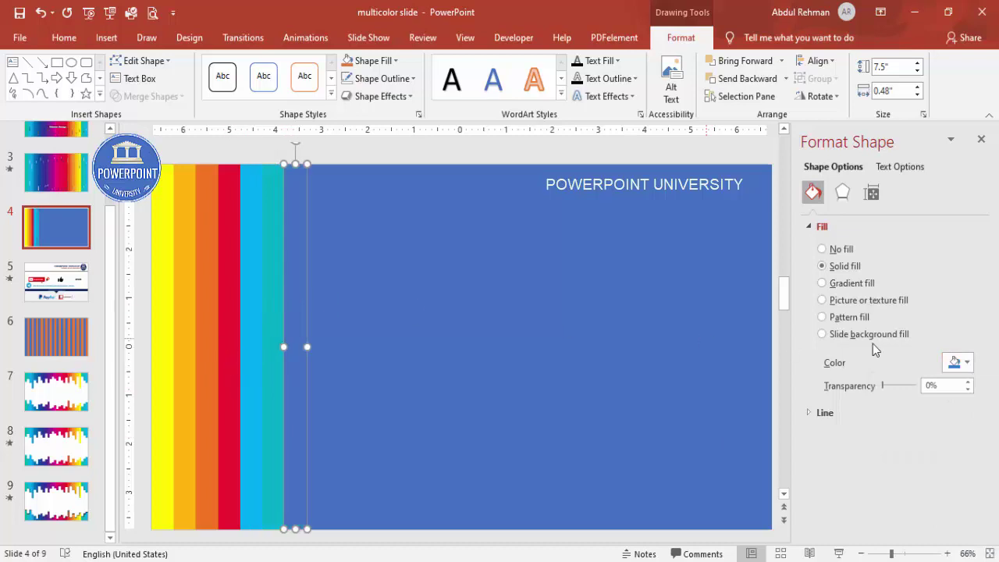
left_click(968, 364)
left_click(953, 517)
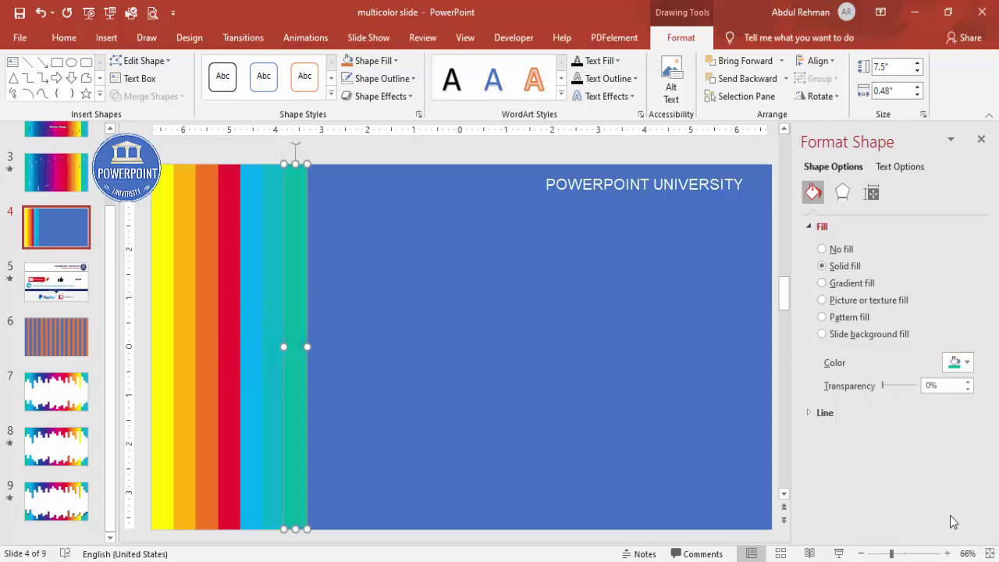
Zoom out to fit the slide and marquee-select all the colour strips.
left_click(317, 182)
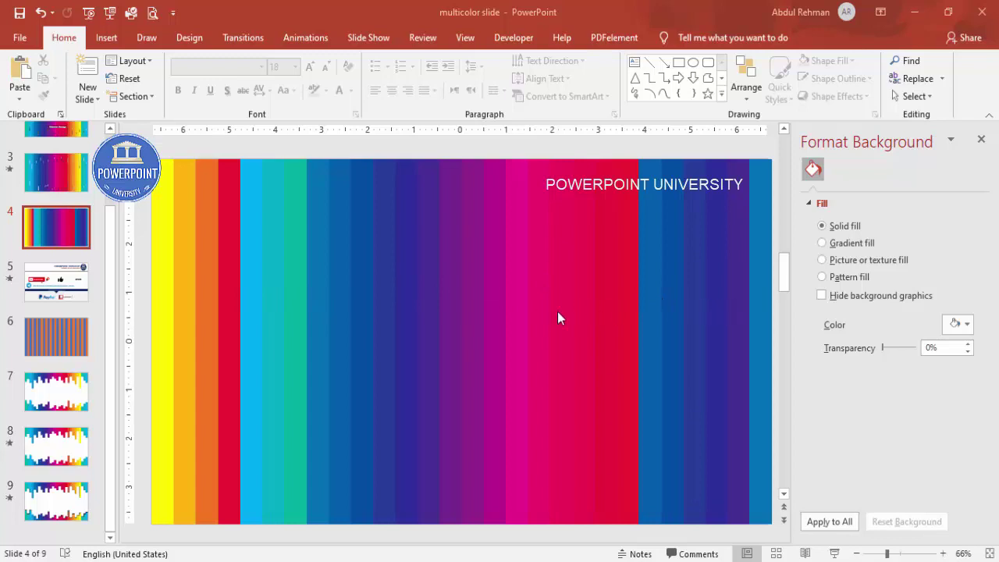
left_click(857, 554)
left_click(857, 553)
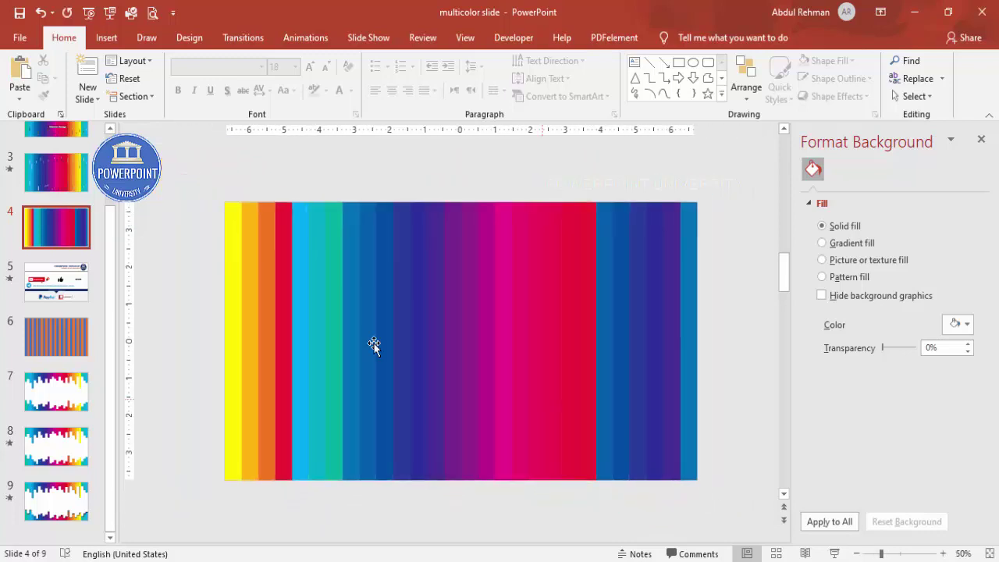
left_click_drag(186, 181, 723, 523)
left_click(735, 422)
Duplicate all the colour strips and group the copies into one object.
key("ctrl+a")
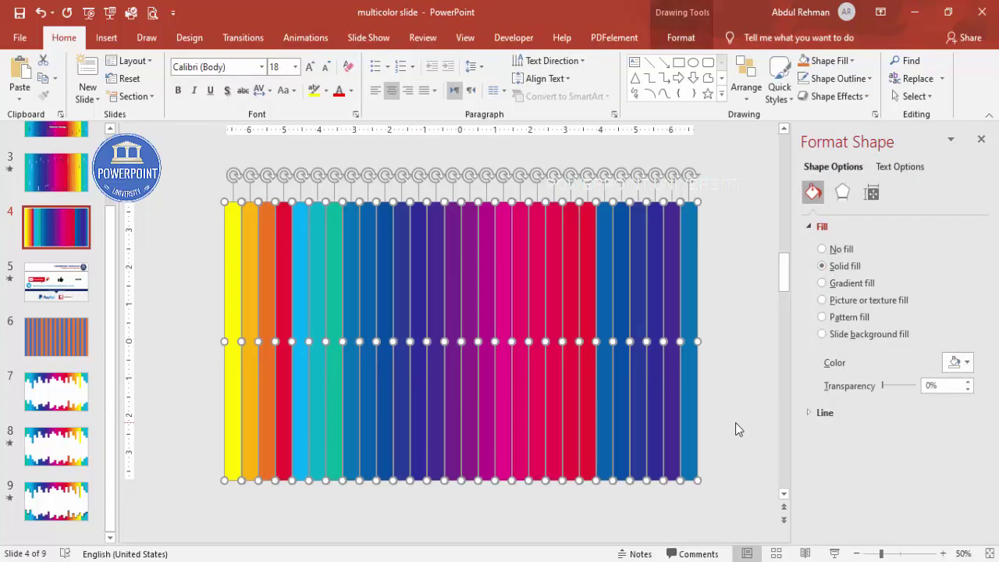
key("ctrl+d")
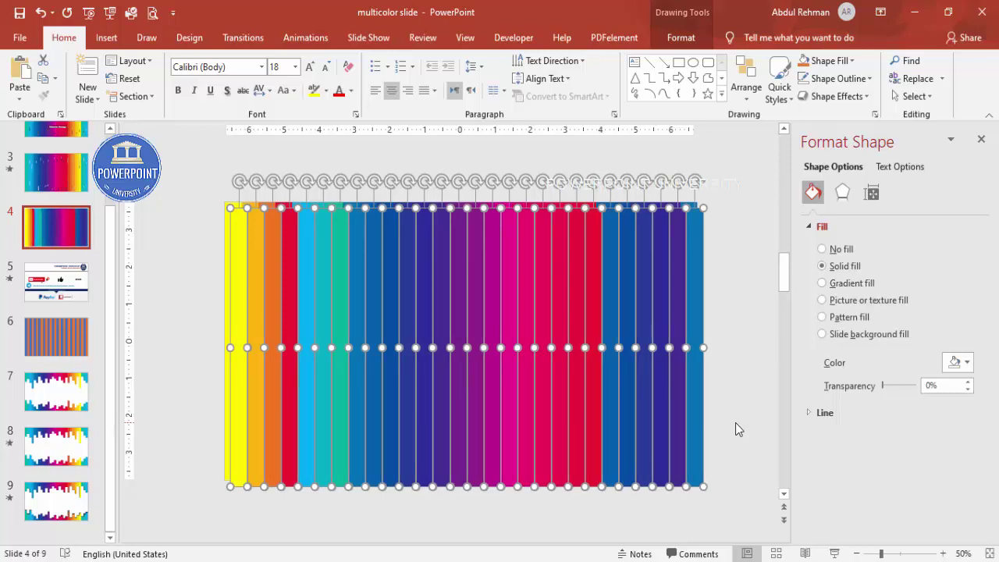
key("ctrl+g")
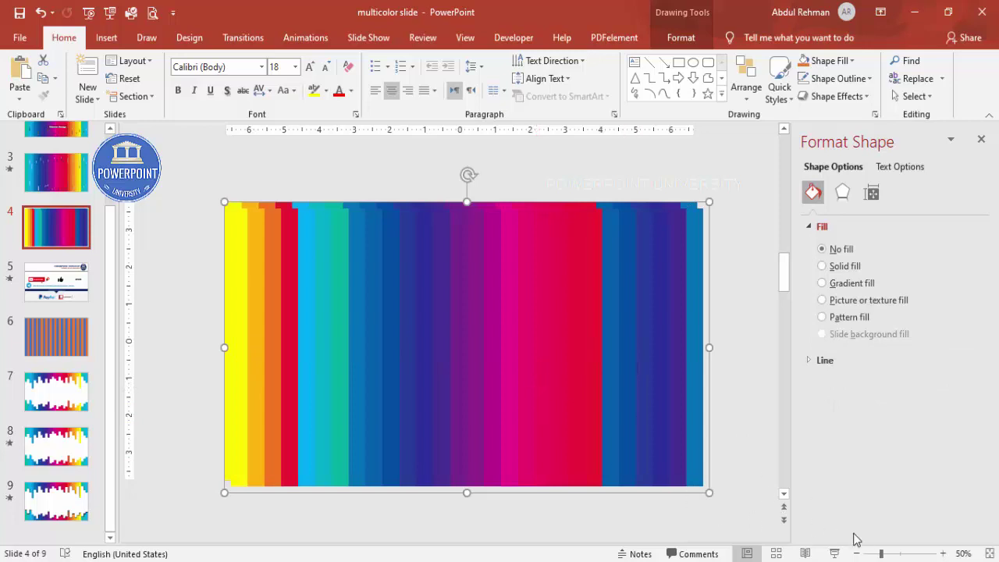
left_click(890, 555)
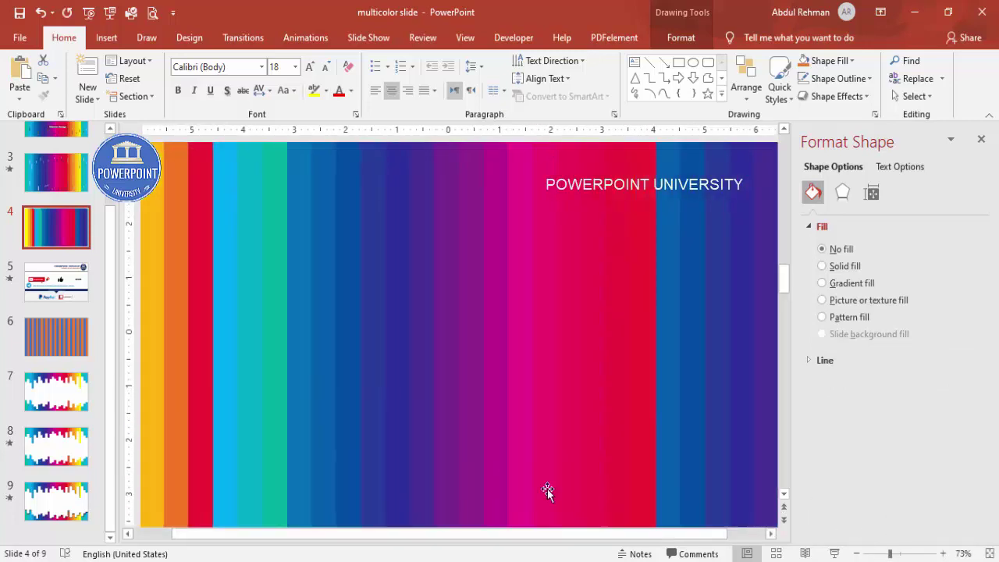
left_click_drag(178, 535, 132, 535)
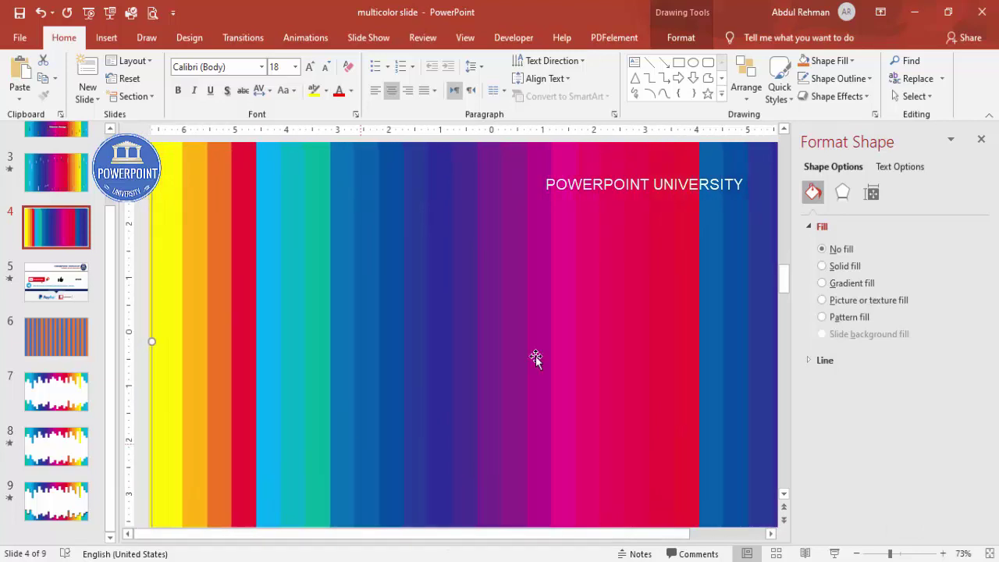
left_click(857, 553)
left_click(856, 553)
left_click(857, 554)
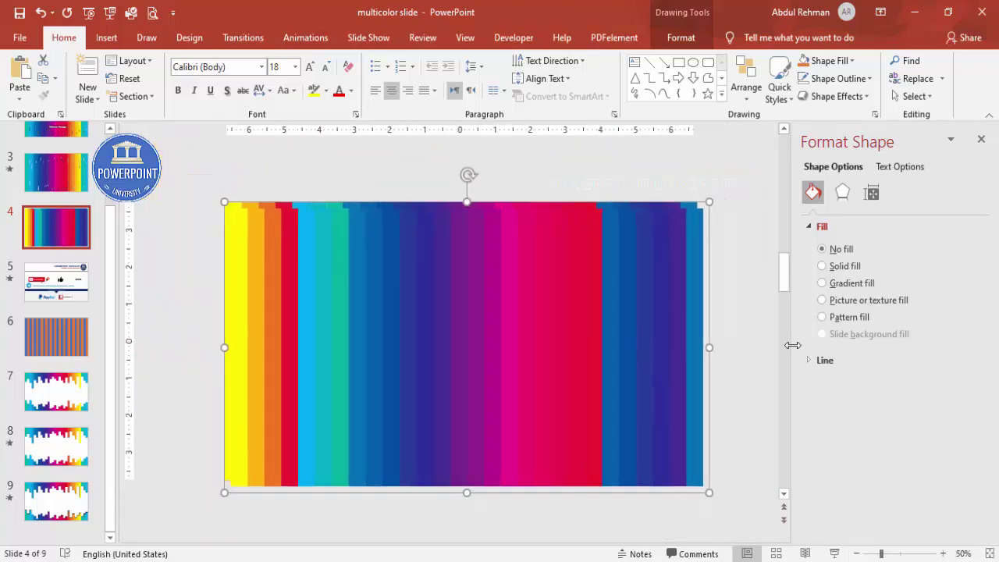
Align the strip group centre and middle on the slide, then zoom to 100%.
left_click(702, 41)
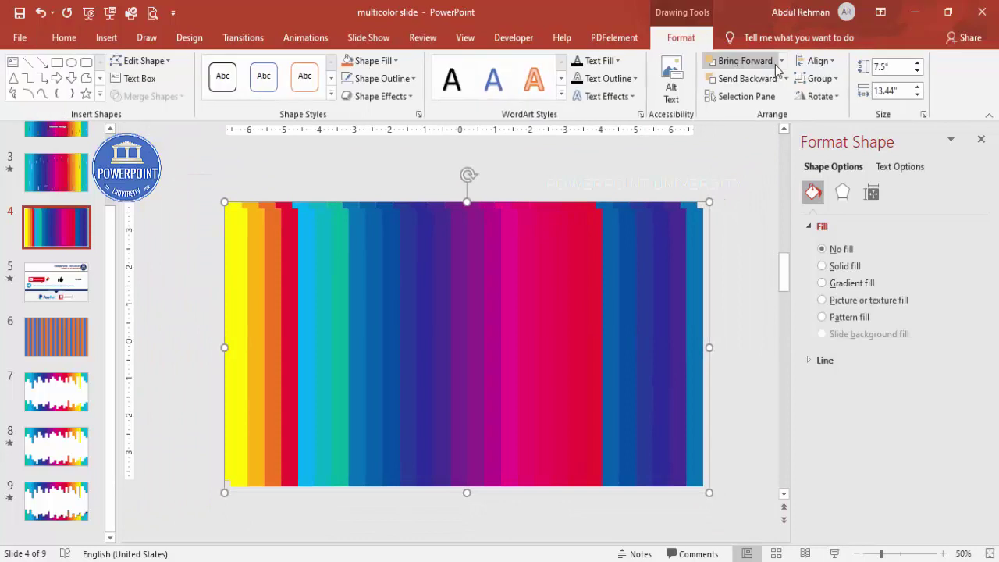
left_click(815, 62)
left_click(834, 98)
left_click(816, 61)
left_click(855, 155)
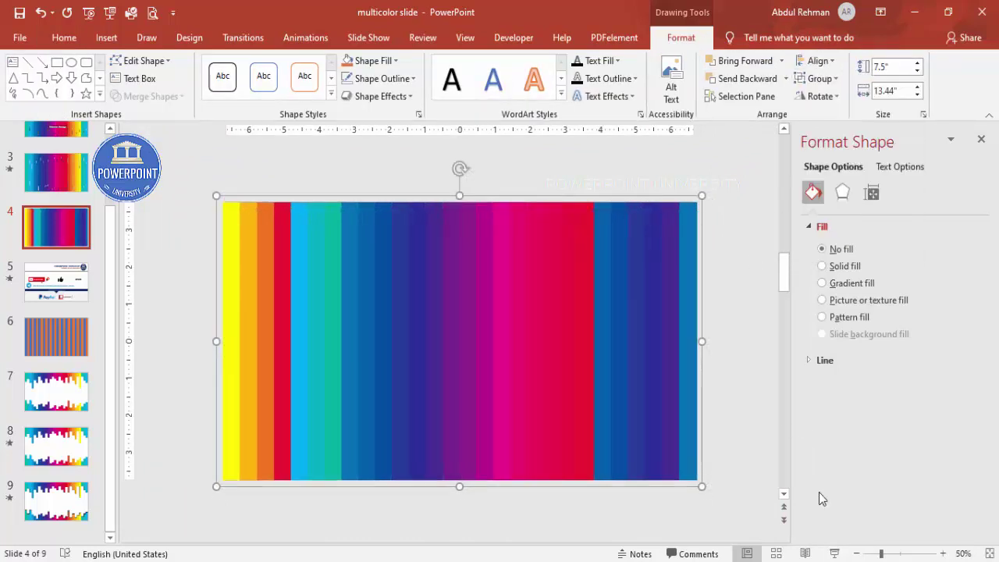
left_click(901, 554)
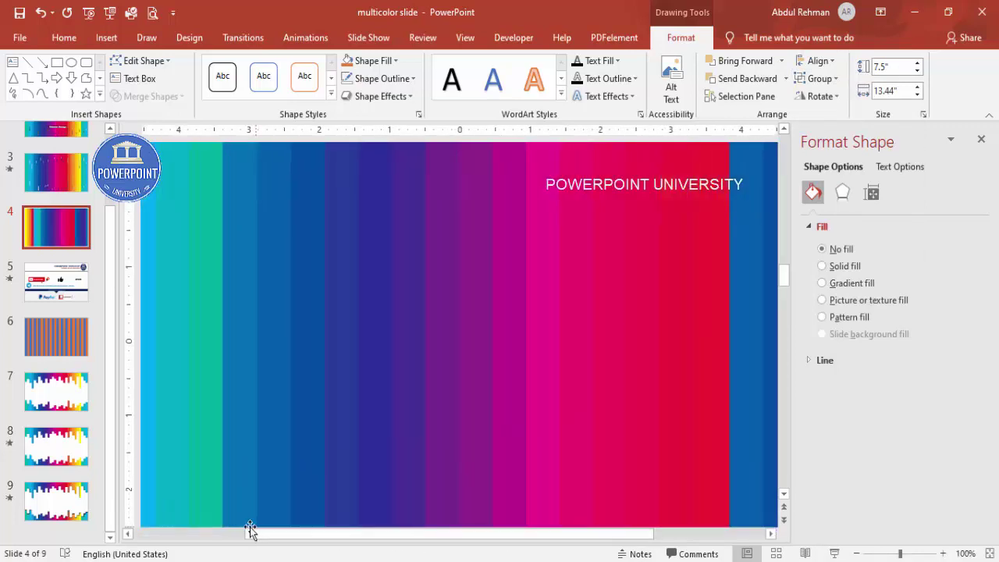
left_click(180, 535)
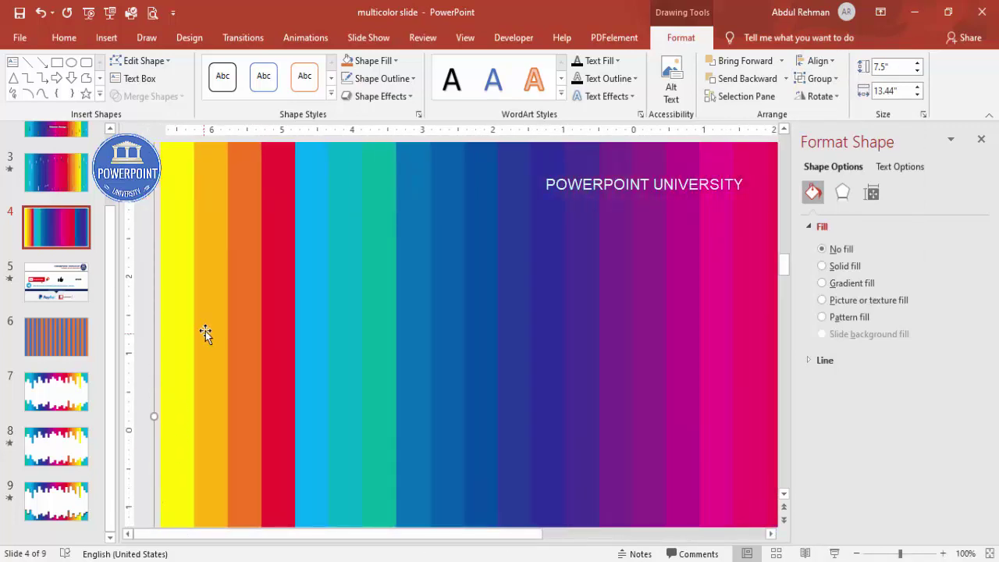
scroll(207, 328, "up", 3)
Return to slide 4 and undo an accidental shift of the strip group.
left_click(55, 223)
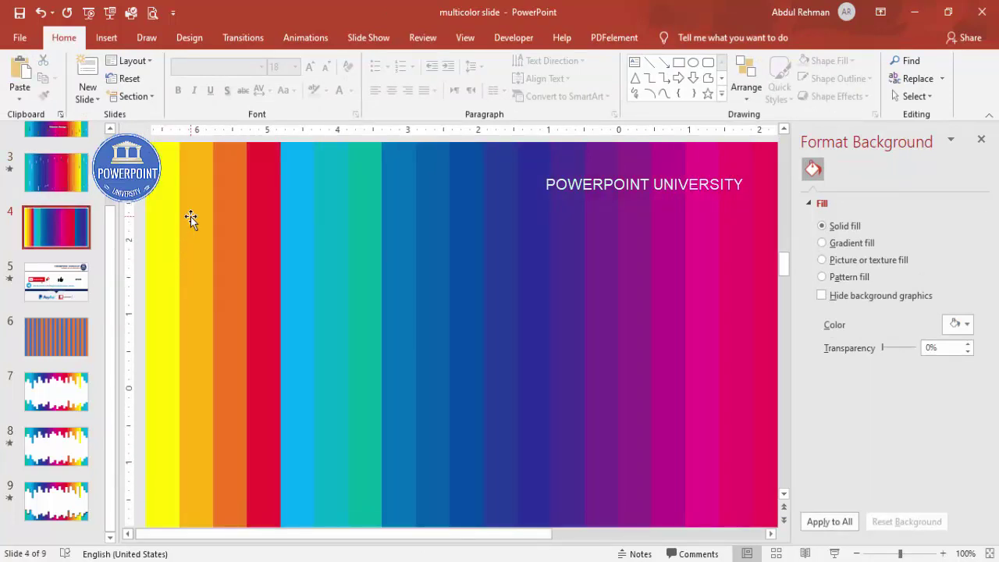
left_click(165, 188)
mouse_move(166, 188)
left_mouse_down()
mouse_move(180, 185)
mouse_move(171, 188)
left_mouse_up()
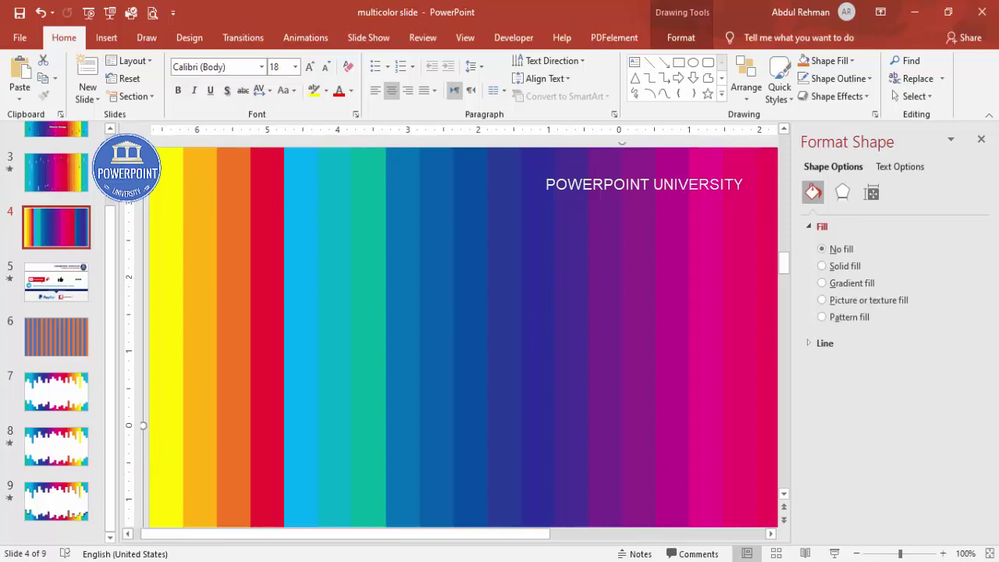
left_click(987, 554)
key("ctrl+z")
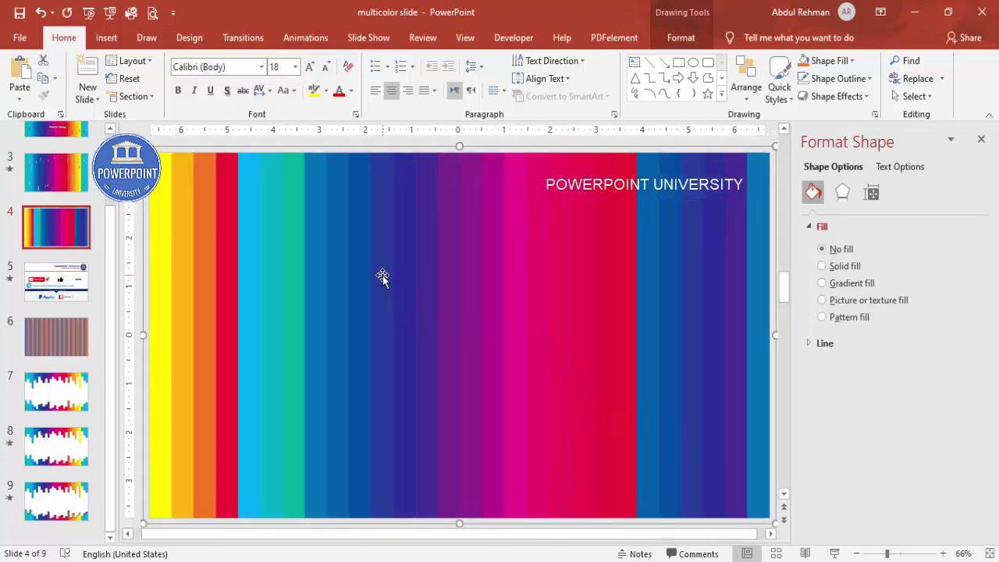
Draw a narrow rectangle over the yellow strip and stretch it to the slide's top.
left_click(163, 175)
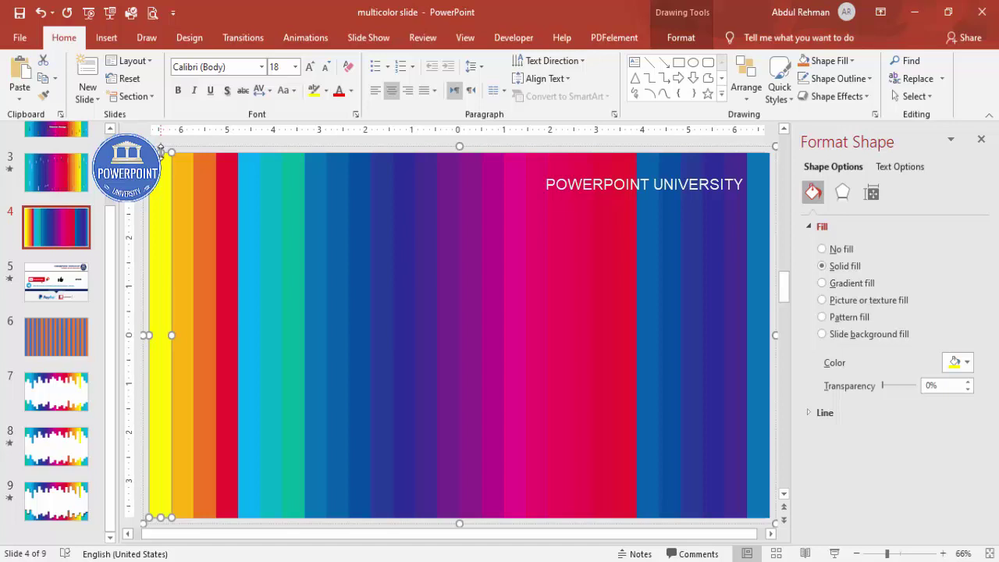
left_click(160, 149)
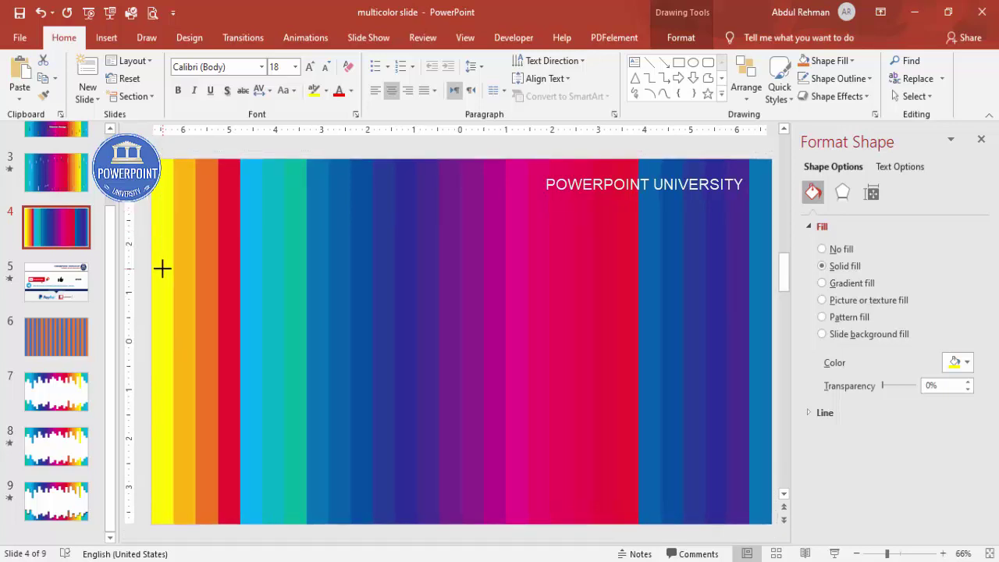
left_click_drag(161, 248, 175, 251)
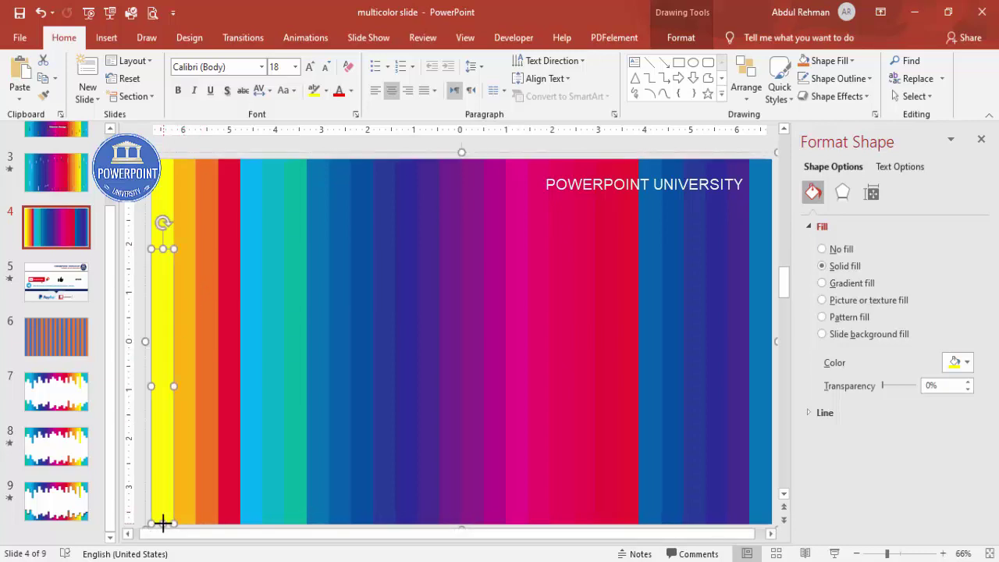
left_click_drag(163, 523, 163, 523)
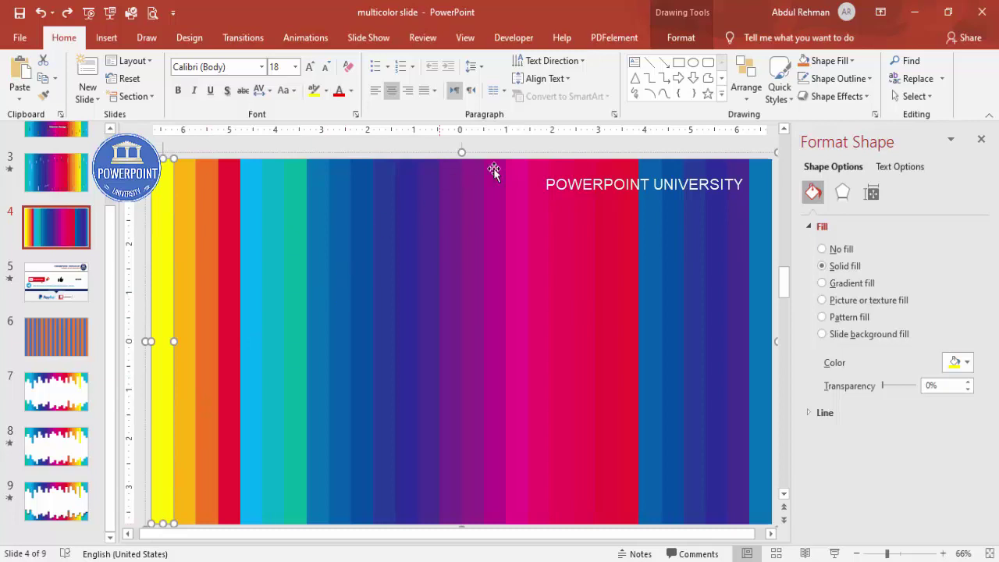
left_click(554, 152)
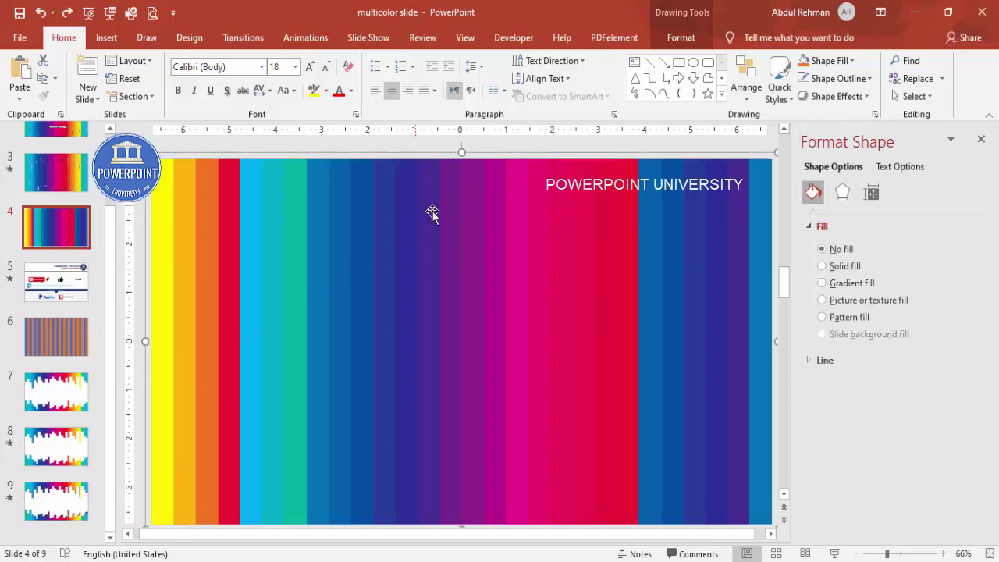
Give the duplicated strip group a solid white fill.
left_click(857, 268)
left_click(955, 362)
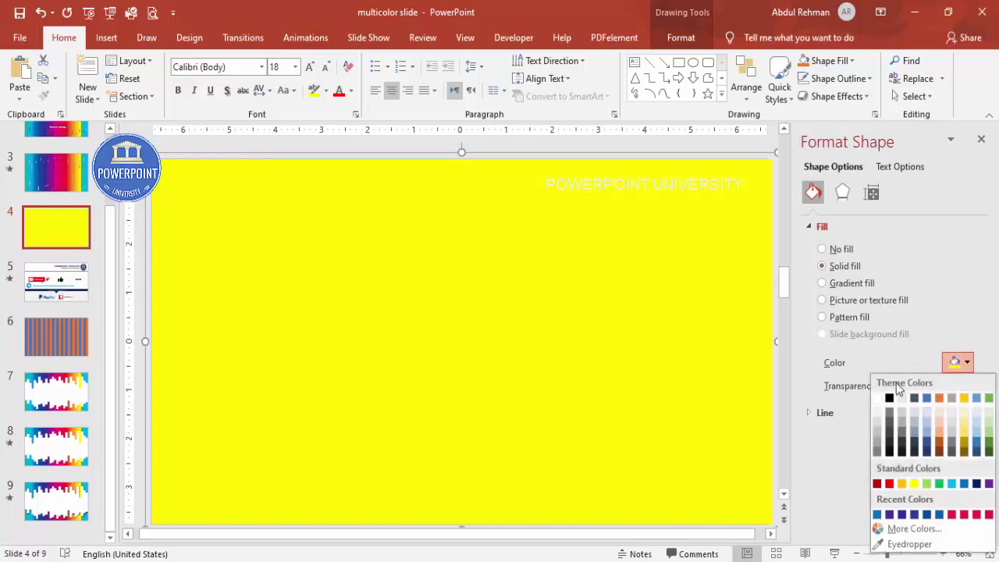
left_click(878, 397)
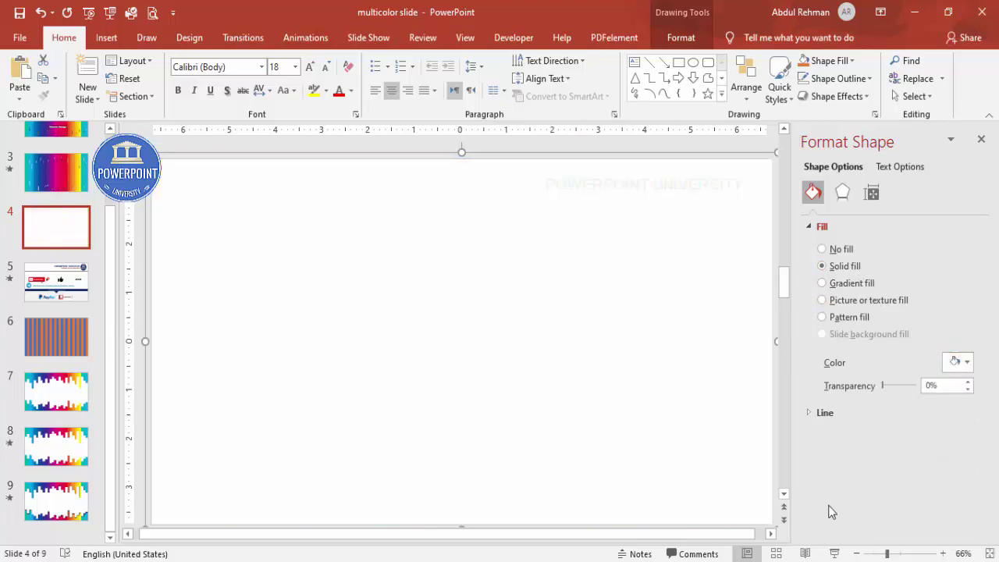
left_click(160, 184)
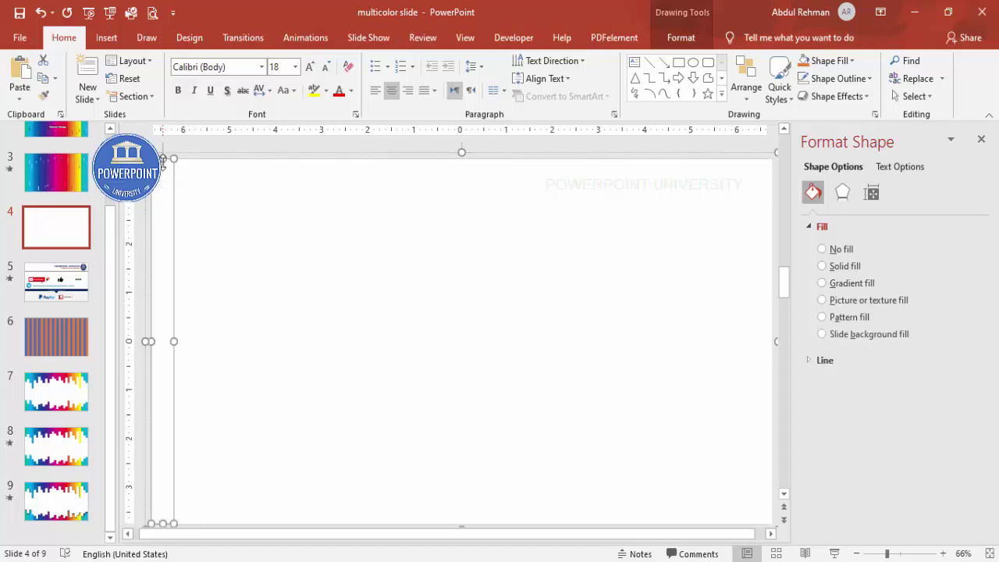
Shorten the first two white strips at top and bottom to reveal yellow and orange.
left_click_drag(166, 178, 163, 224)
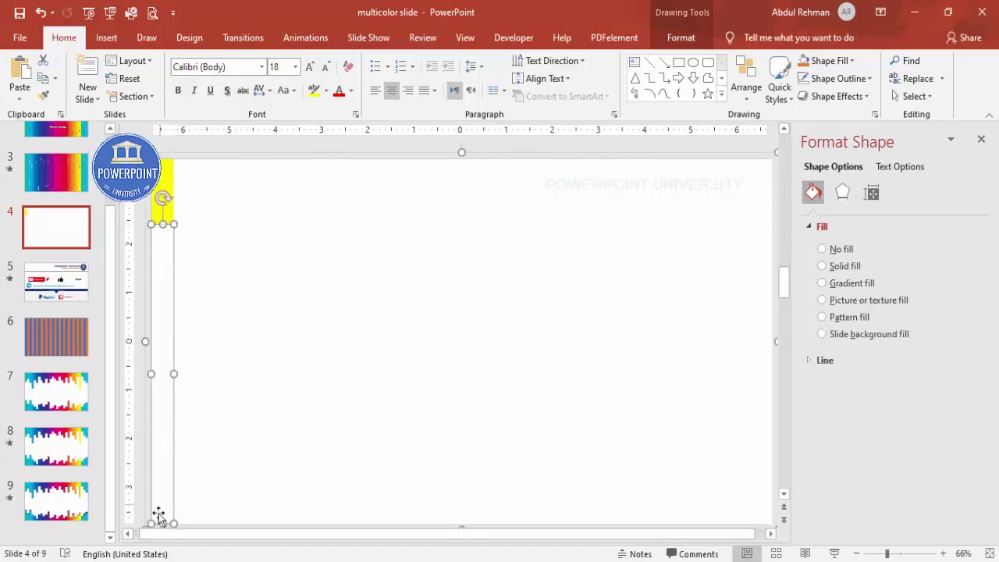
left_click_drag(163, 522, 163, 448)
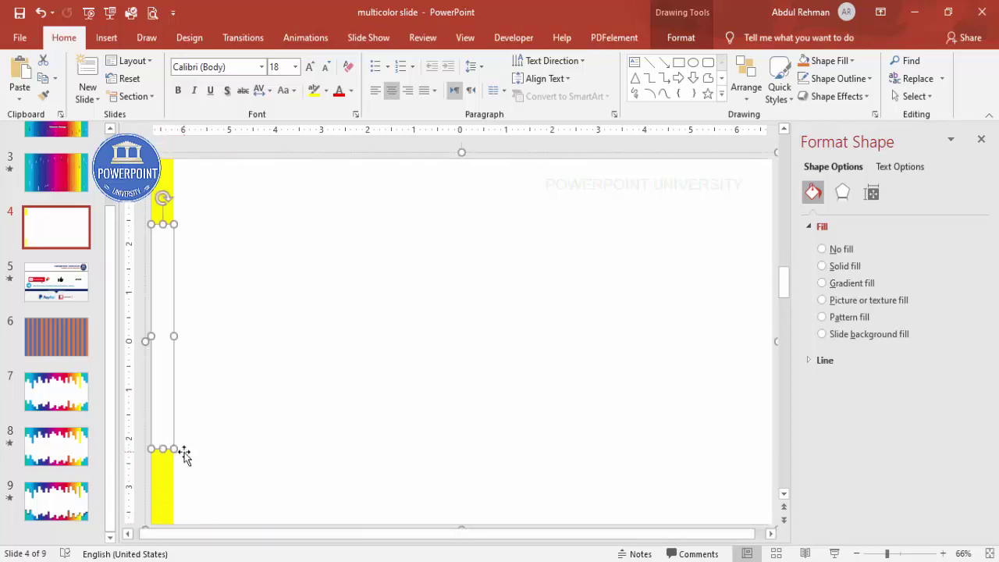
left_click(189, 309)
left_click_drag(185, 159, 185, 240)
left_click_drag(186, 523, 174, 432)
Trim the third white strip at both ends and raise the fourth's bottom to reveal red.
left_click(209, 338)
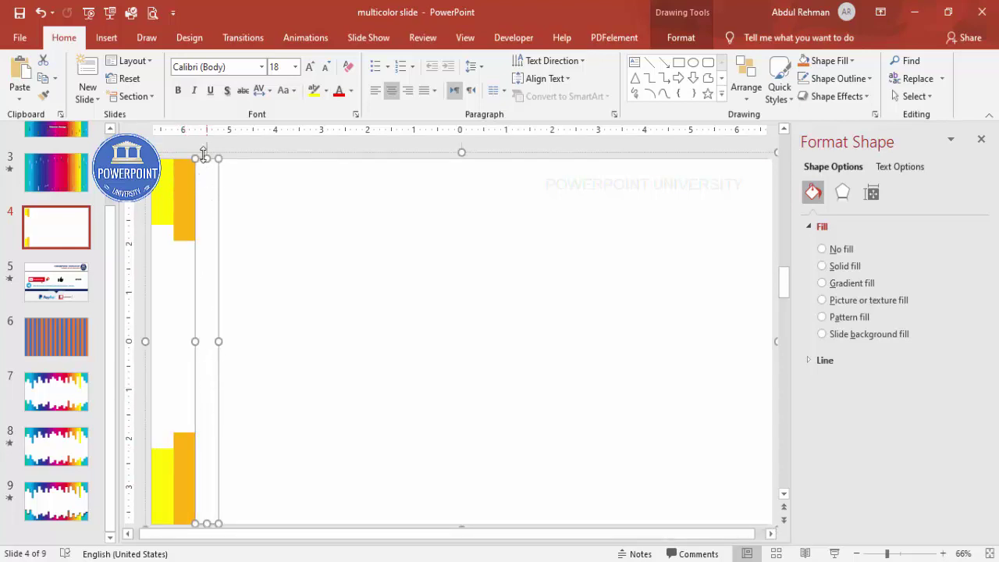
left_click_drag(207, 158, 206, 190)
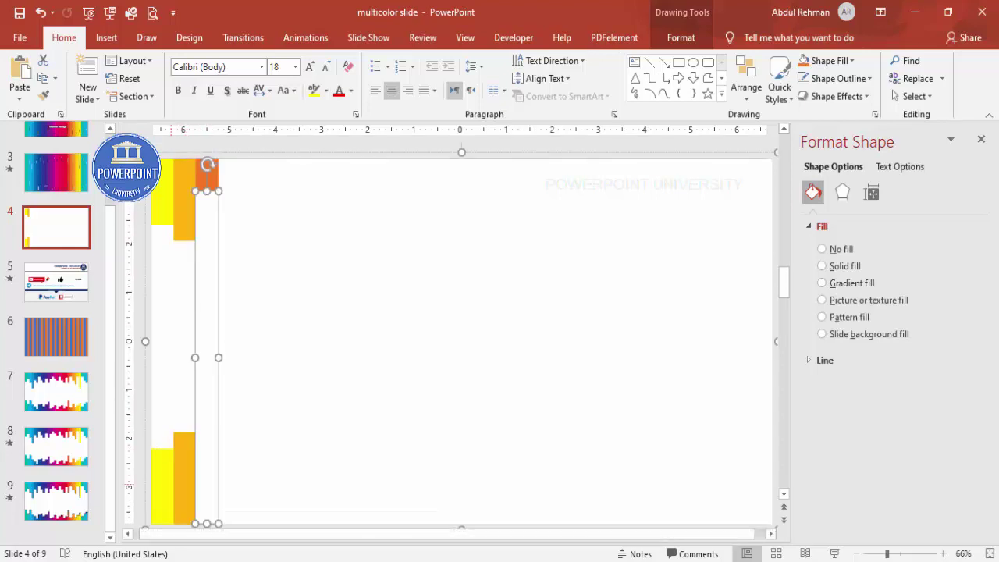
left_click_drag(207, 526, 206, 491)
left_click(228, 461)
left_click_drag(228, 523, 231, 431)
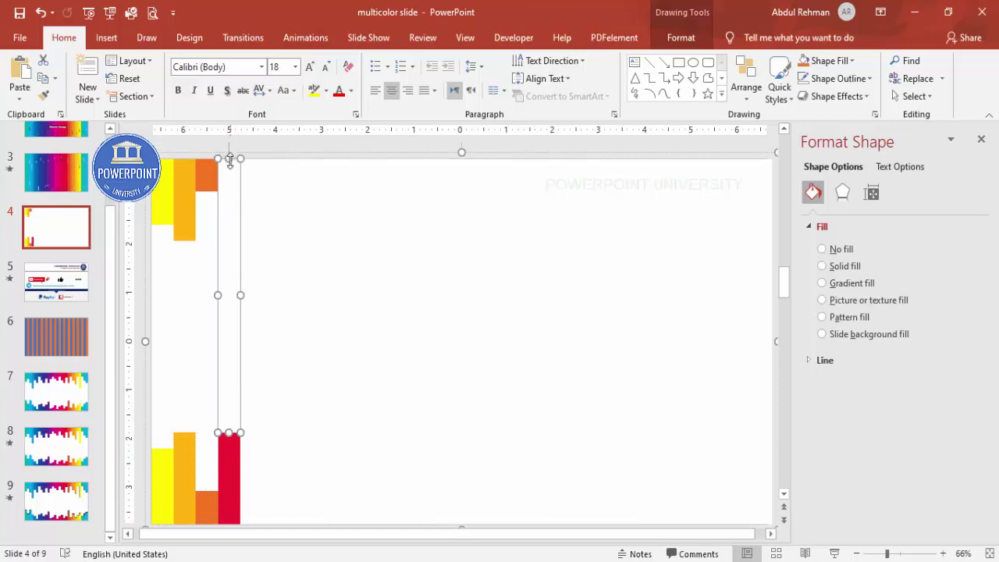